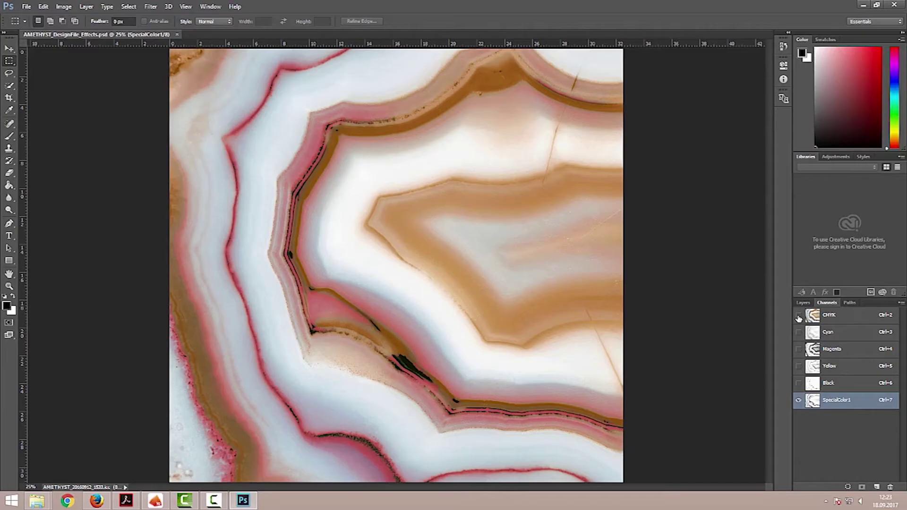
Step: Hide the CMYK process channels so only SpecialColor1 remains visible in the Effects design
click(799, 316)
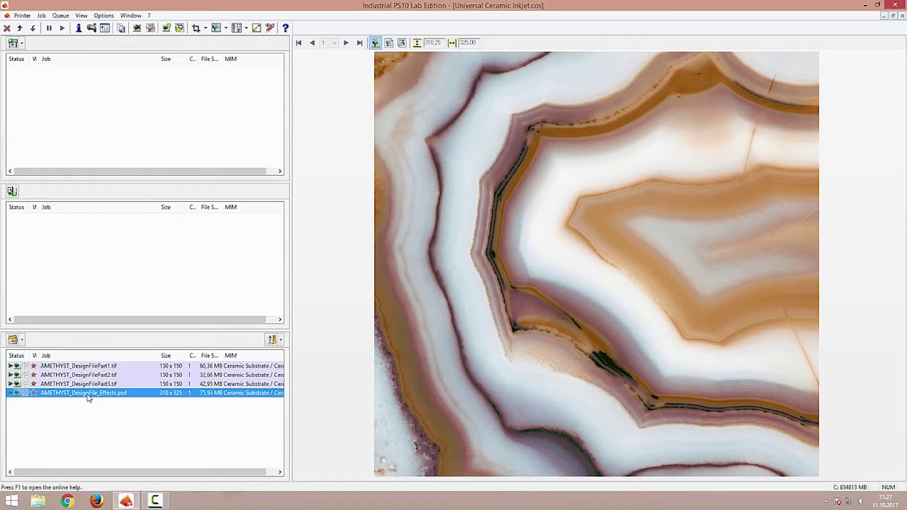
Step: Set Varnish to Spot in the Effects .psd job's Print Mode colour settings
double_click(90, 393)
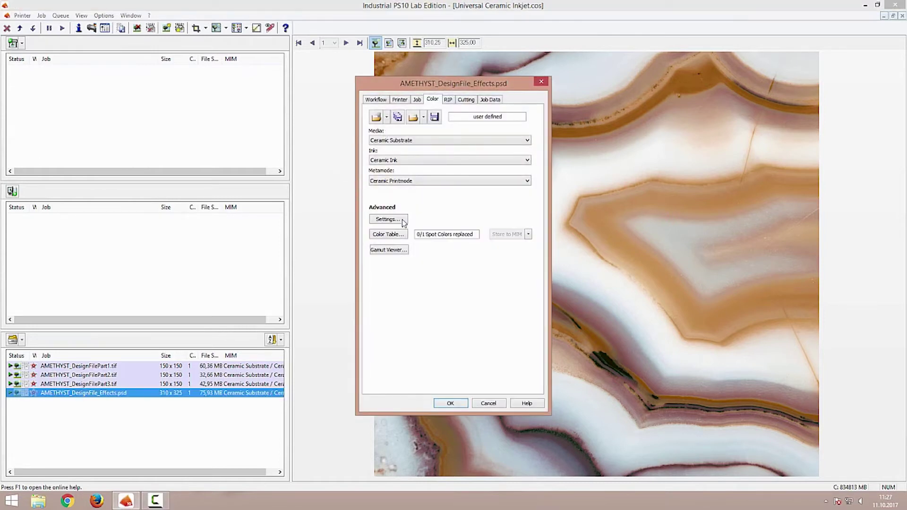
click(398, 218)
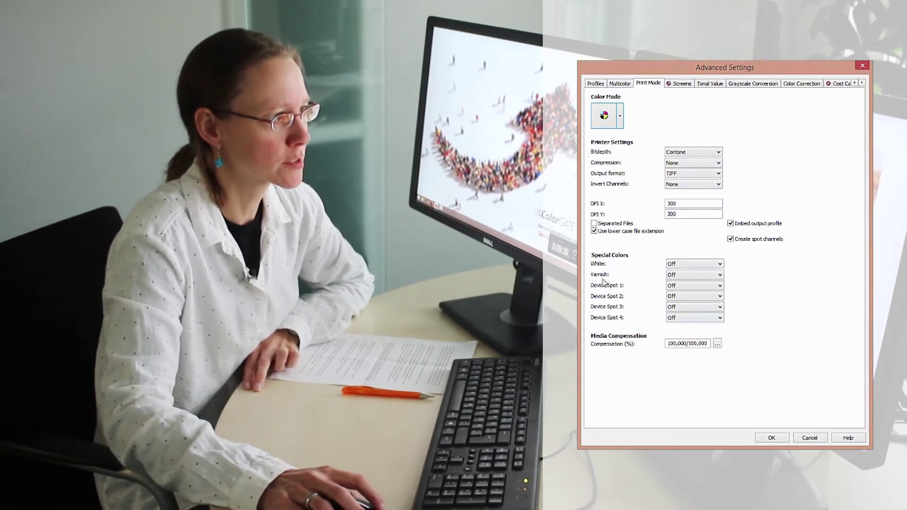
click(721, 275)
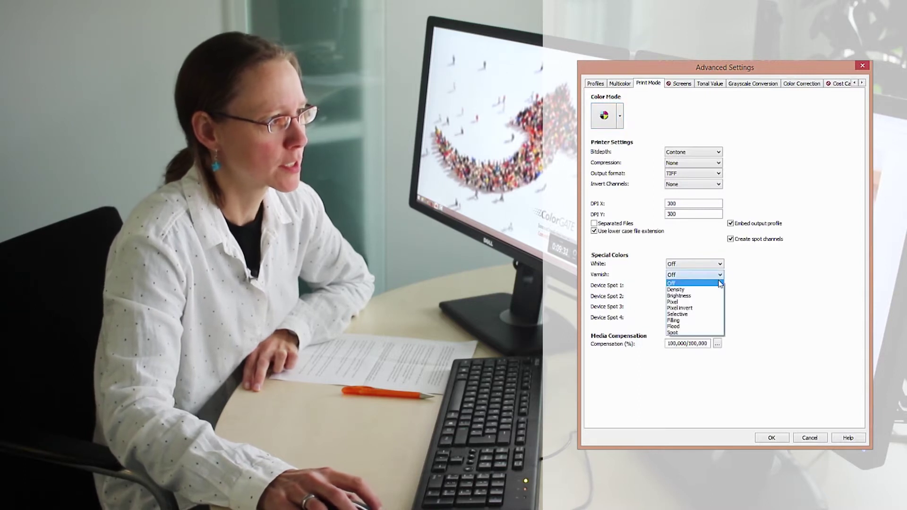
click(685, 332)
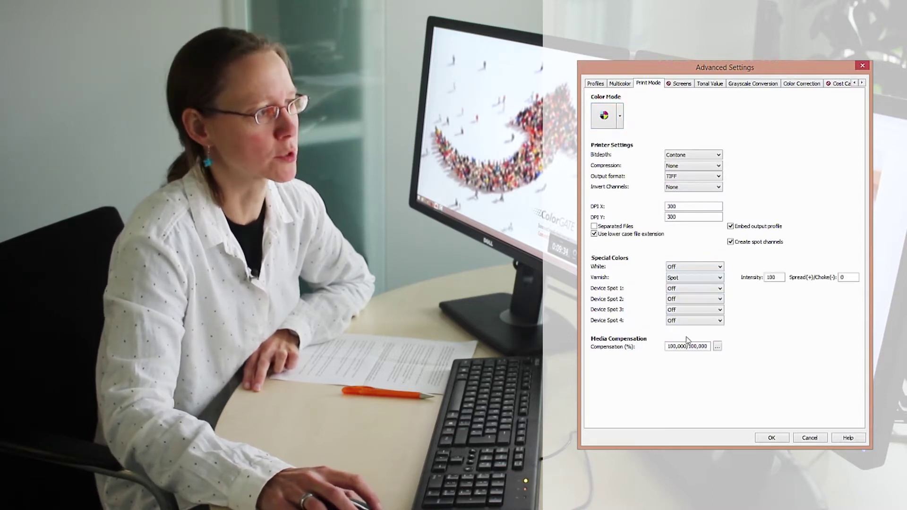
Step: Replace SpecialColor1 with the DeviceVarnish device spot, activate the replacement, and close all job dialogs
click(773, 438)
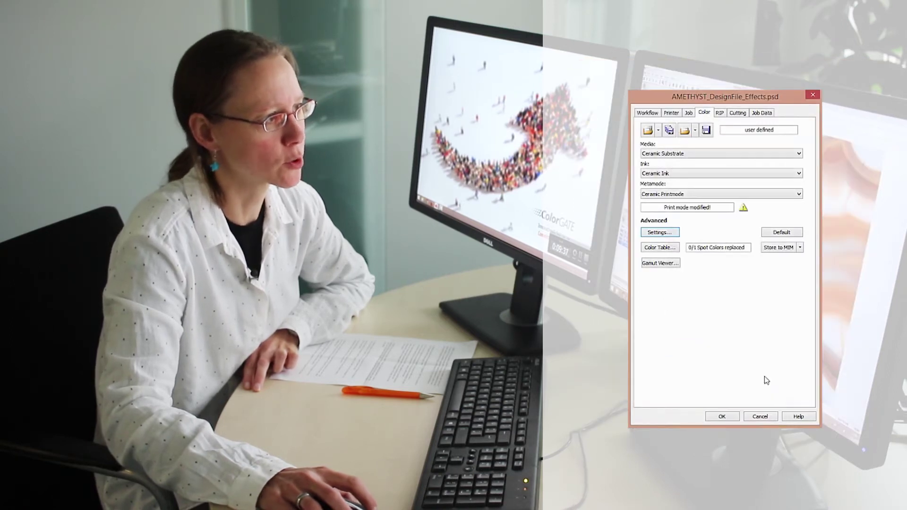
click(661, 248)
double_click(669, 249)
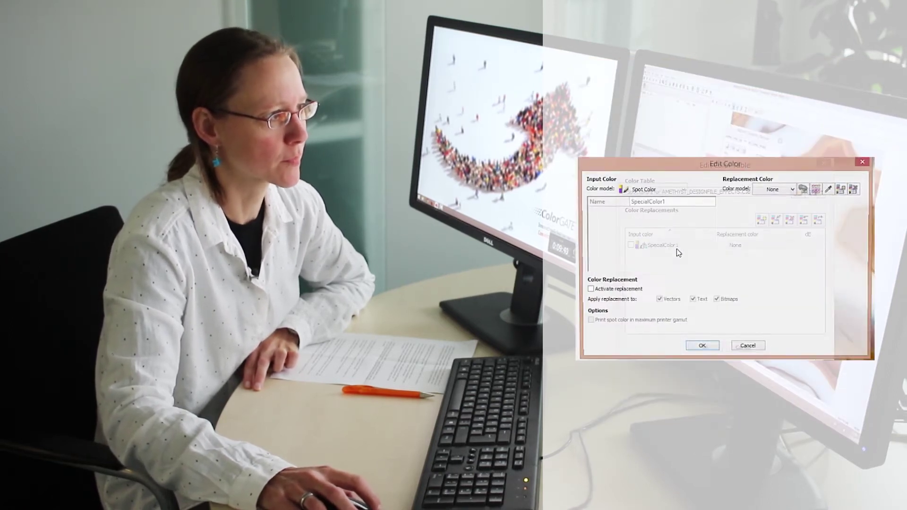
click(794, 189)
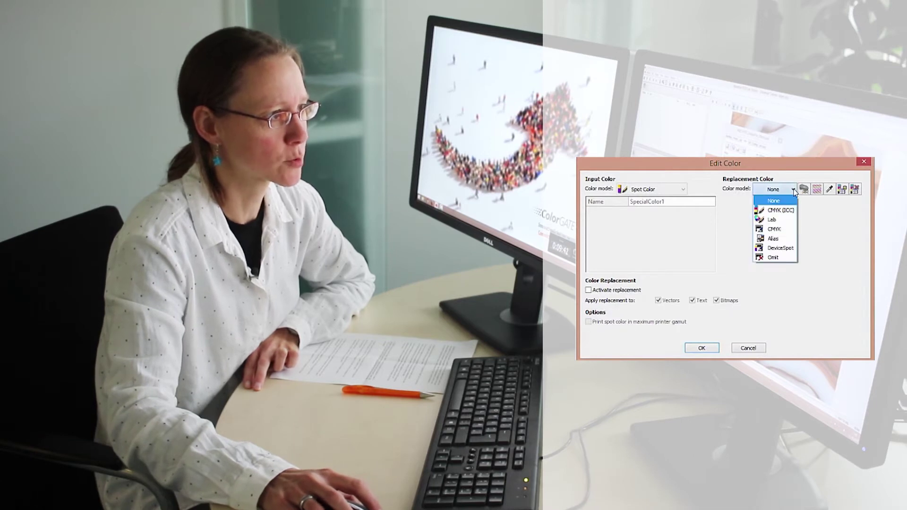
click(779, 248)
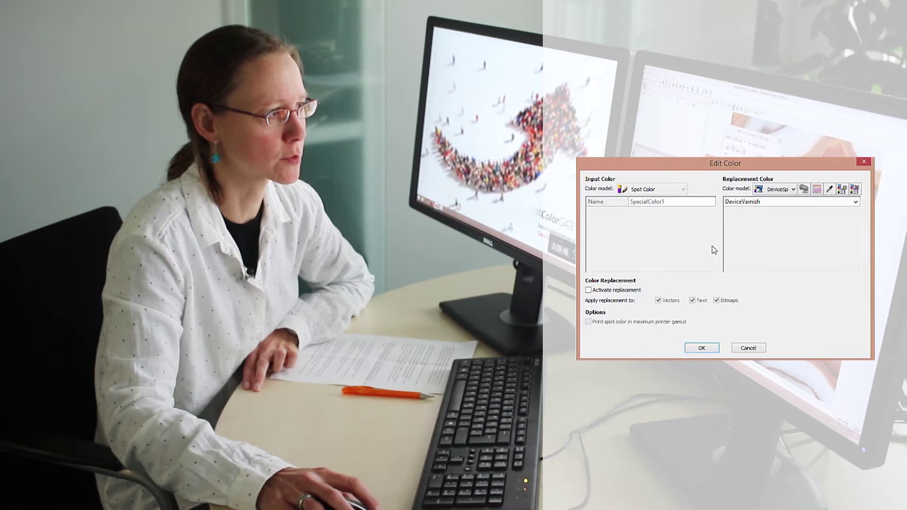
click(589, 290)
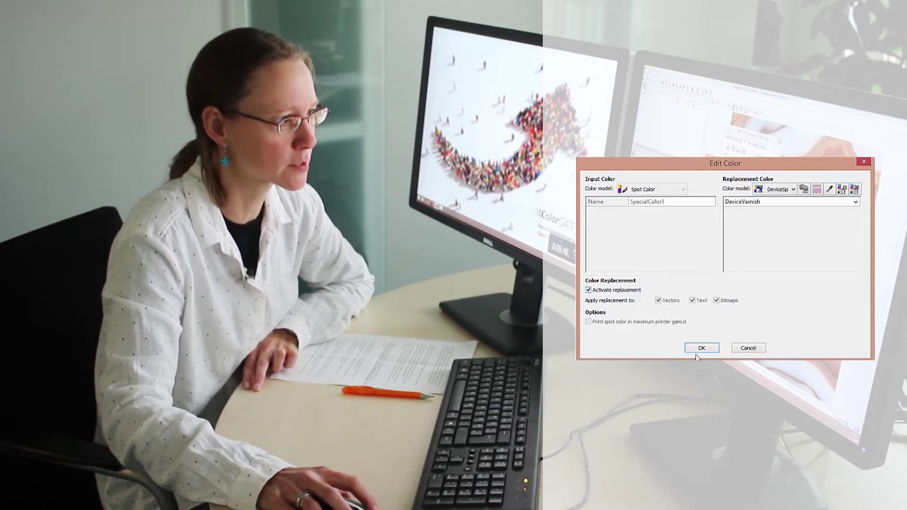
click(705, 348)
click(708, 349)
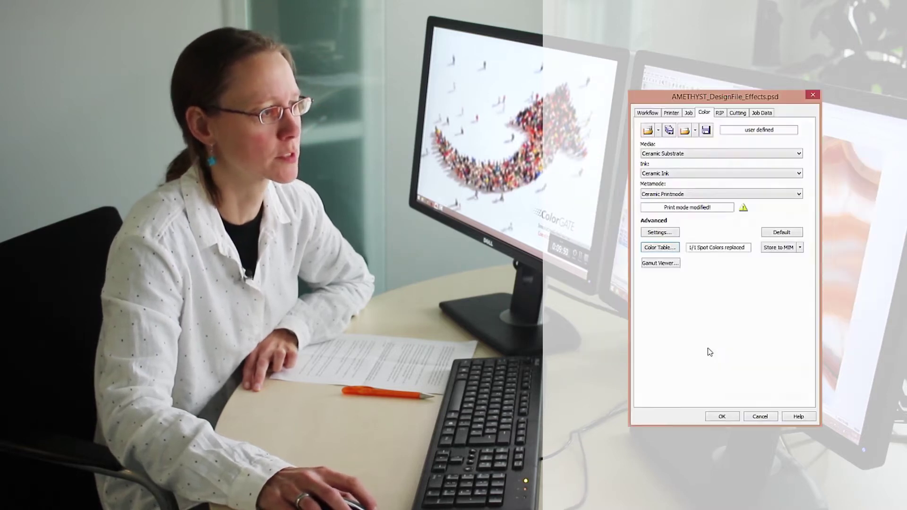
Step: Apply the changed colour settings so the Effects job reprocesses with DeviceVarnish
click(718, 415)
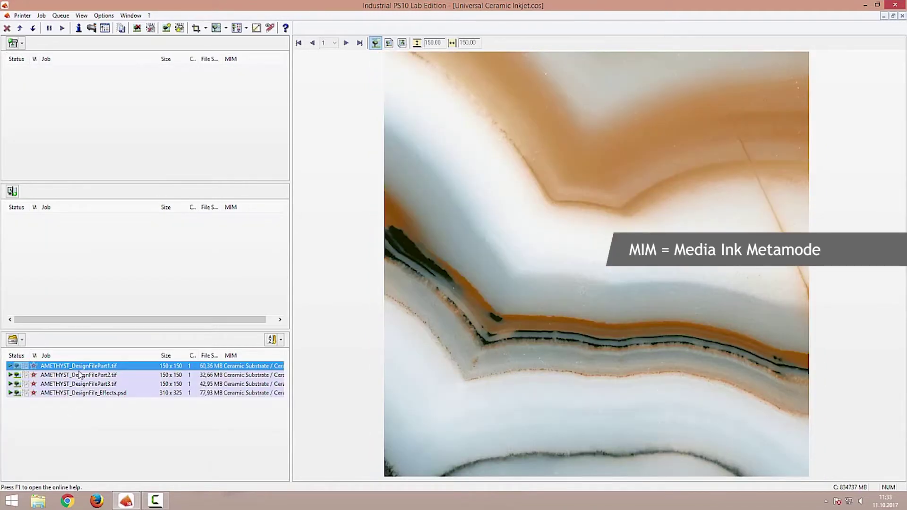
Step: Start a fingerprint from the DesignFilePart1 job, keeping 1000 as the maximum patch count
right_click(80, 364)
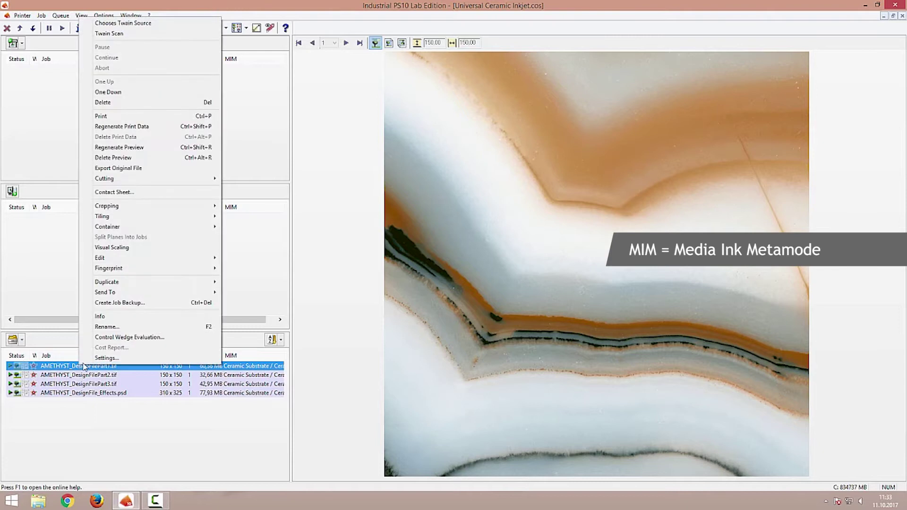
mouse_move(129, 268)
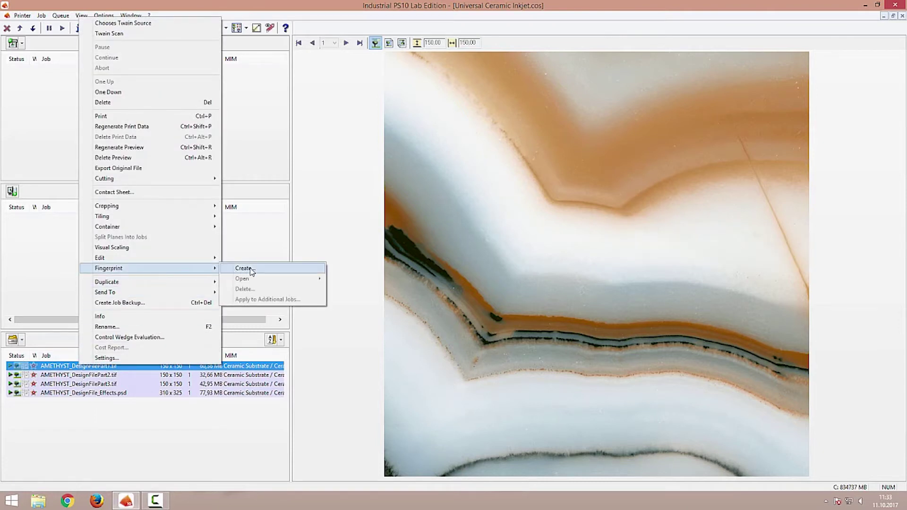
click(250, 268)
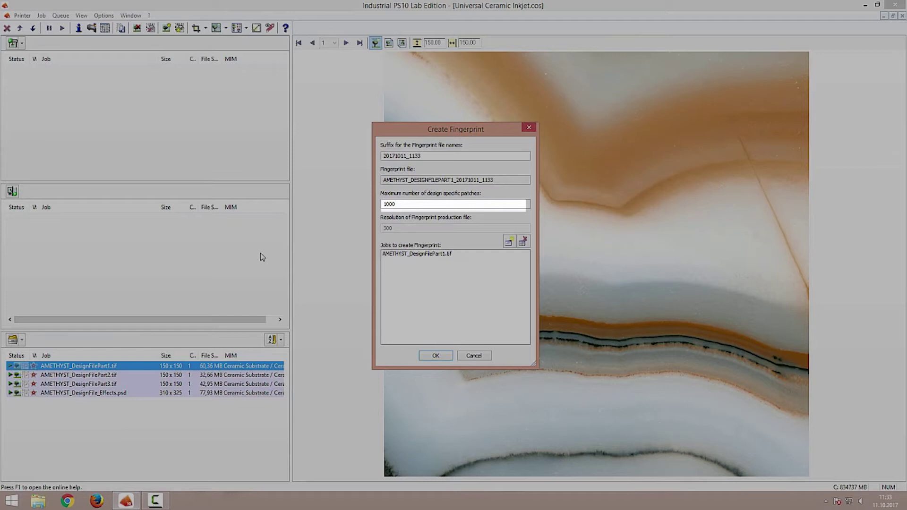
key(Tab)
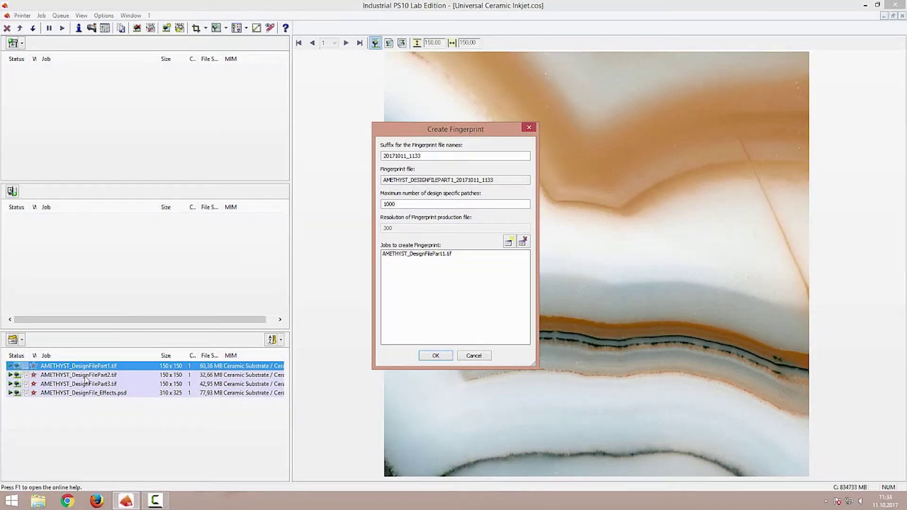
Step: Add DesignFilePart2 and DesignFilePart3 to the Jobs to create Fingerprint list
drag(85, 377, 405, 278)
click(81, 384)
drag(81, 384, 395, 274)
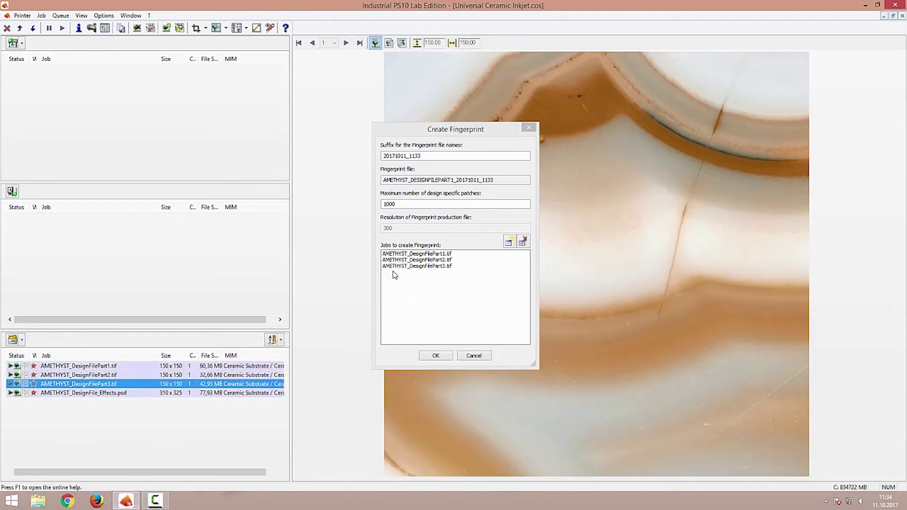
Step: Create the fingerprint AMETHYST_DesignFilePart1_20171011_1133.cfpx from the three design jobs
click(435, 357)
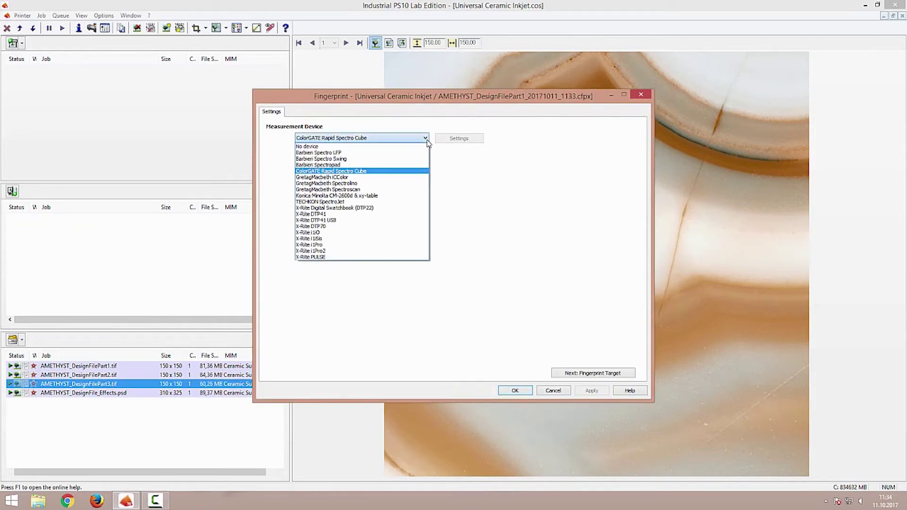
Step: Keep ColorGATE Rapid Spectro Cube as measurement device and advance to the Fingerprint Target step
click(426, 139)
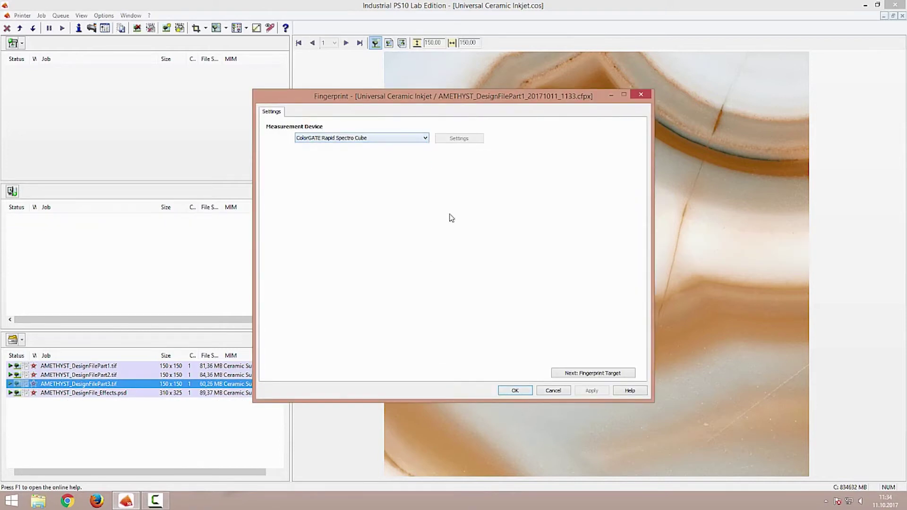
click(575, 374)
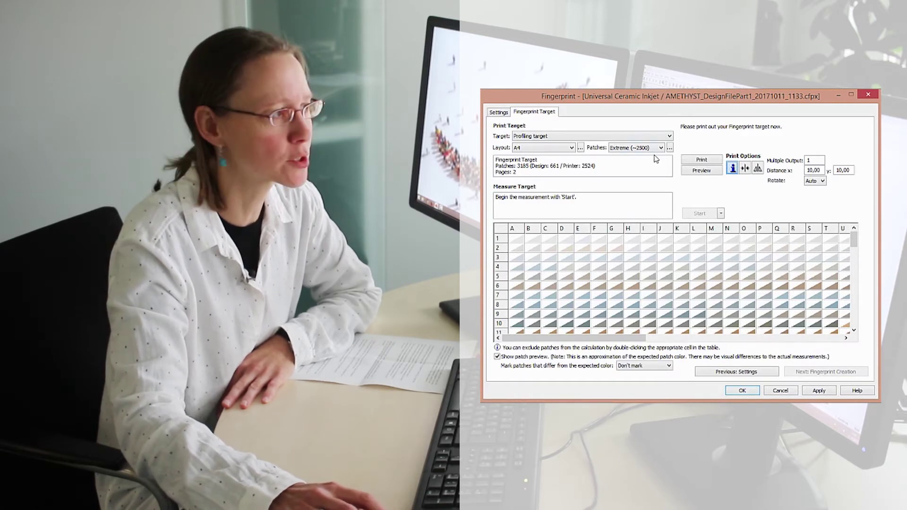
mouse_move(690, 293)
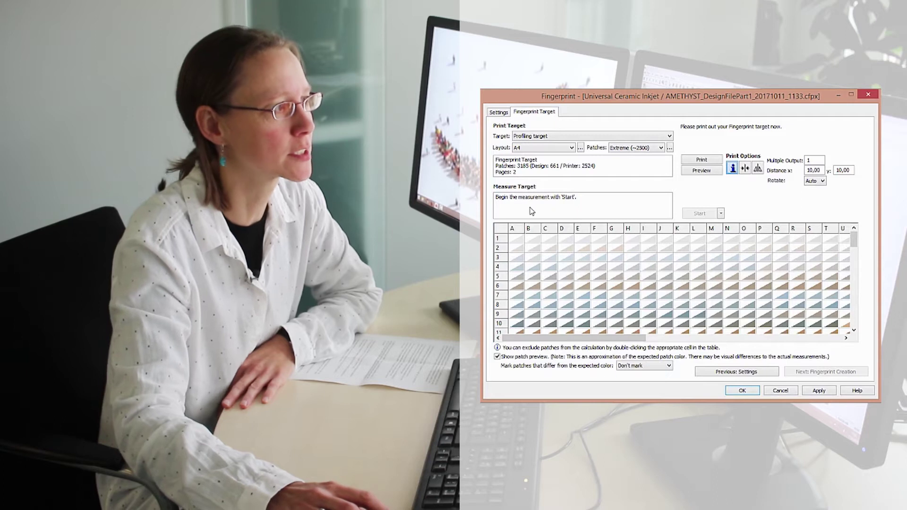
Step: Set a Custom 350 x 350 target layout so all 3080 patches fit on one page
click(580, 148)
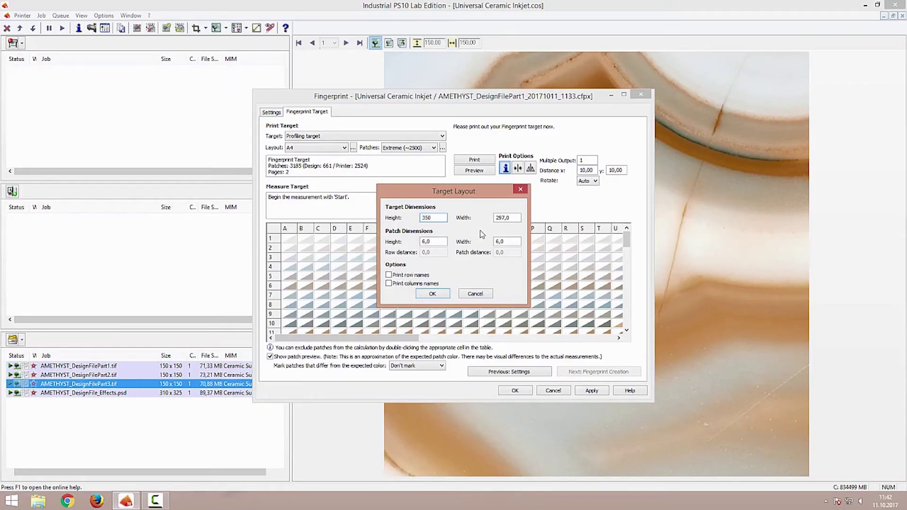
key(Tab)
text(3)
click(432, 293)
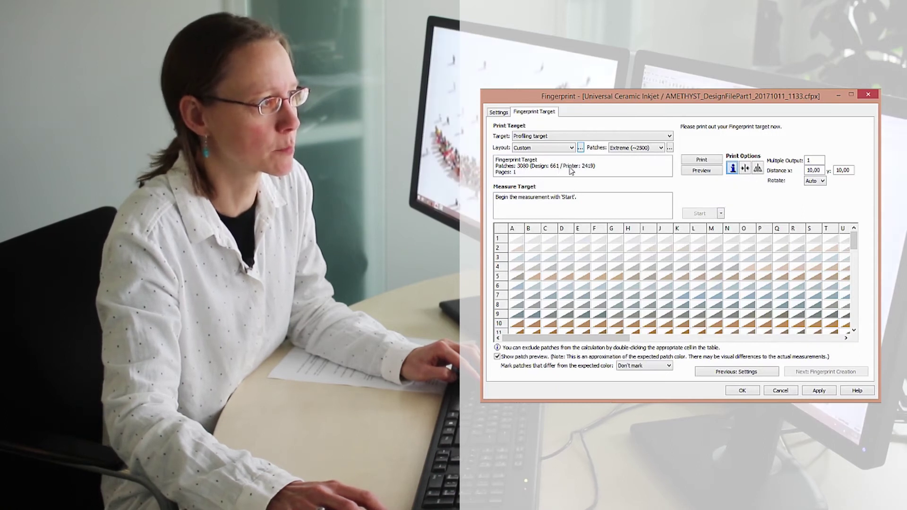
double_click(623, 170)
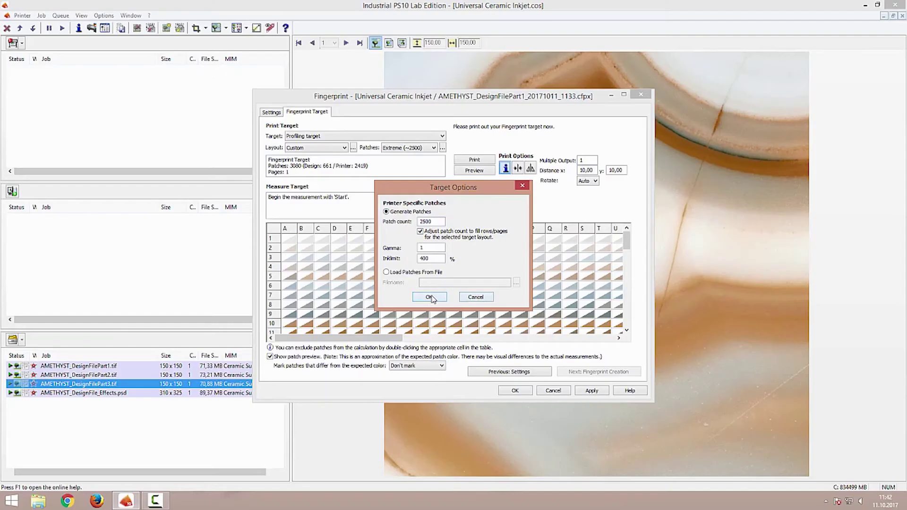
click(429, 298)
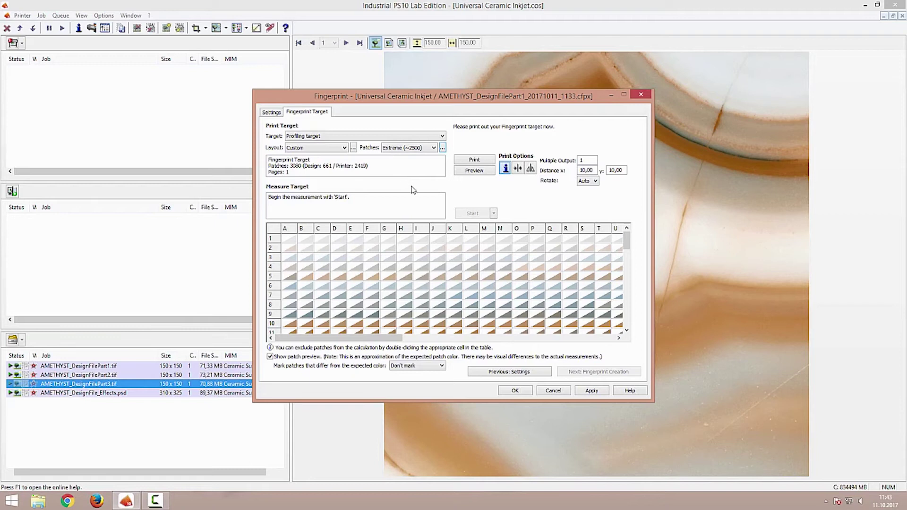
Step: Preview the fingerprint target to generate the 348 x 350 target job in the queue
click(475, 171)
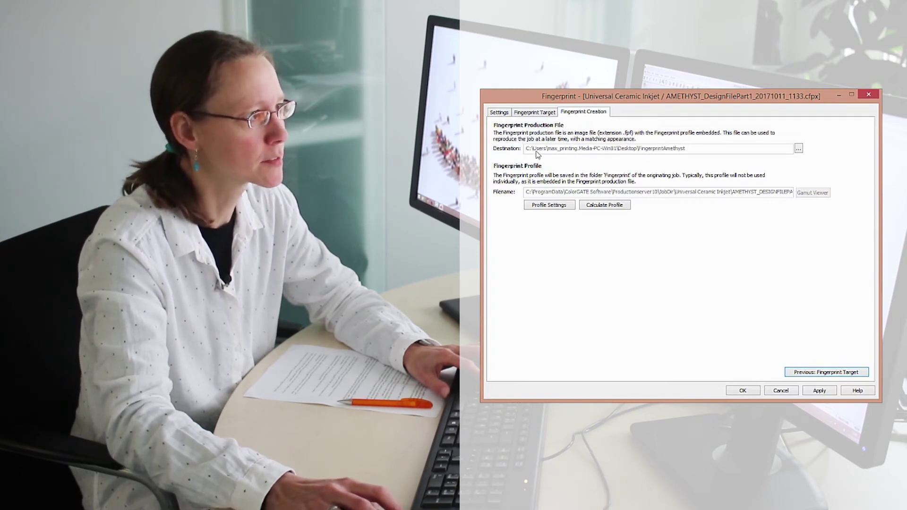
Step: Set the production-file destination to the FingerprintAmethyst folder on the Desktop
click(798, 149)
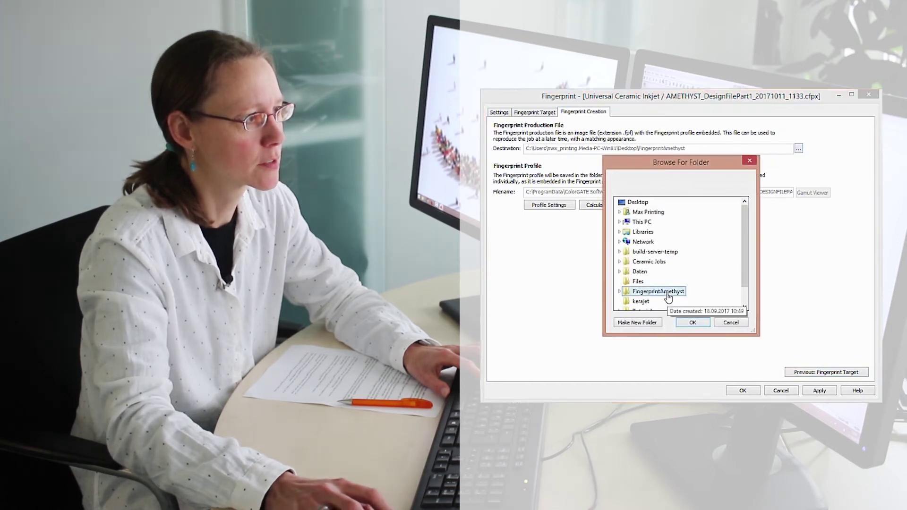
click(693, 323)
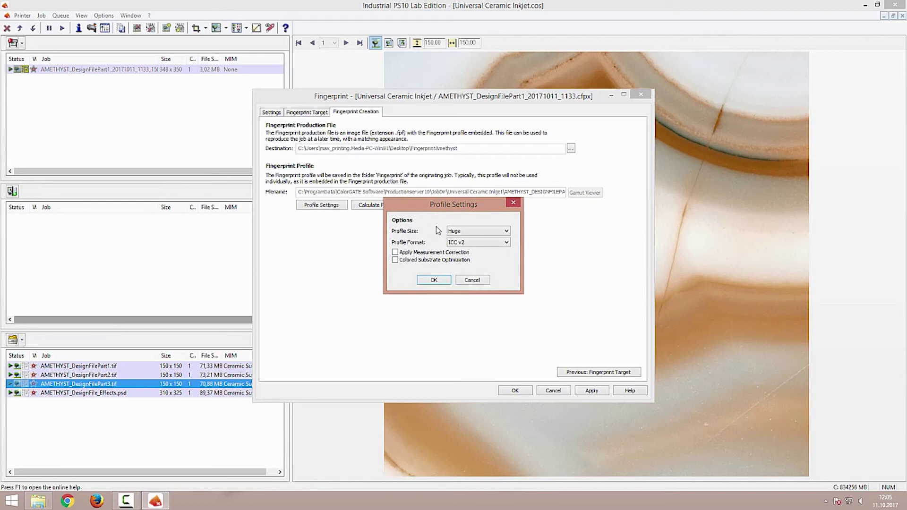
Step: Keep the profile at Huge size in ICC v2 format and calculate the fingerprint profile
click(505, 233)
click(509, 233)
click(435, 280)
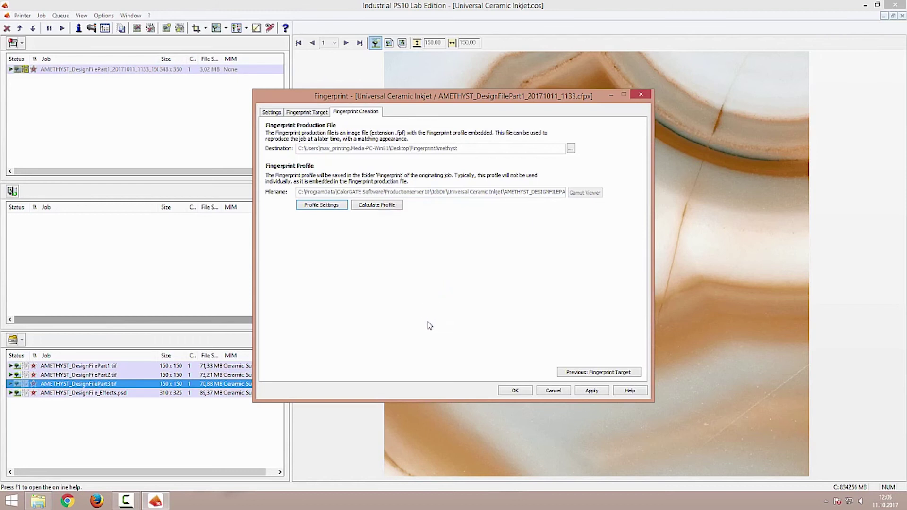
click(370, 206)
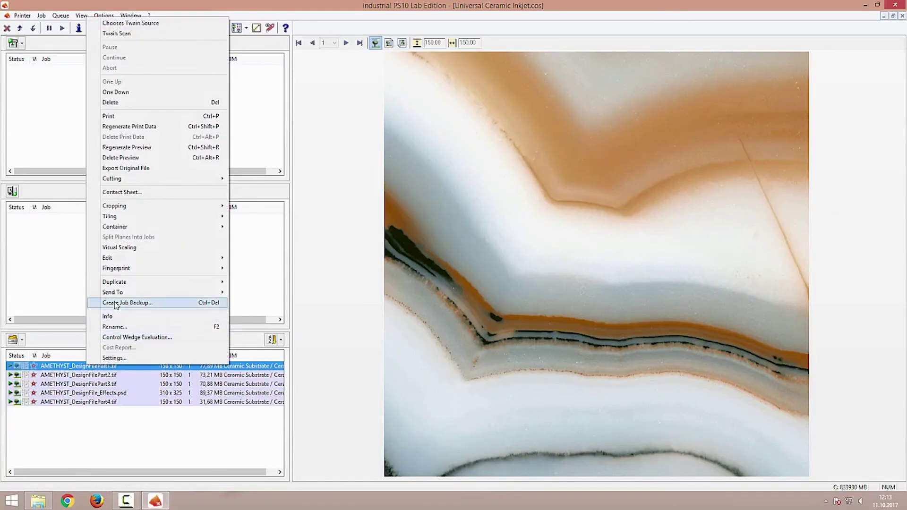
Step: Apply the fingerprint to AMETHYST_DesignFilePart4.tif, producing AMETHYST_DesignFilePart4_20171011_1133.fpf
mouse_move(120, 270)
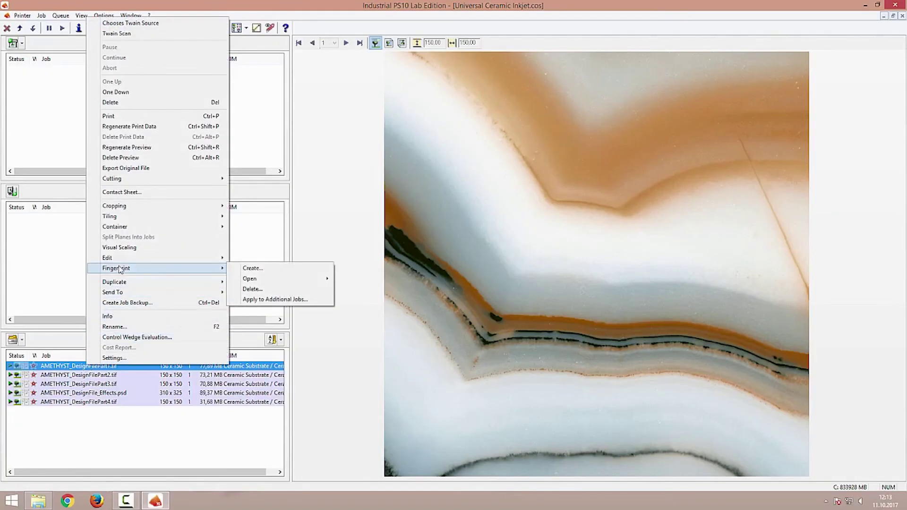
click(264, 301)
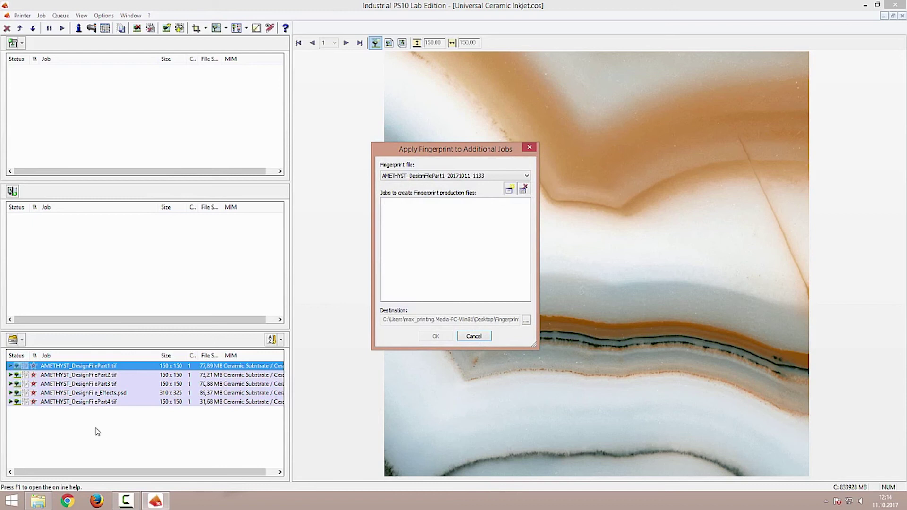
drag(87, 407, 426, 222)
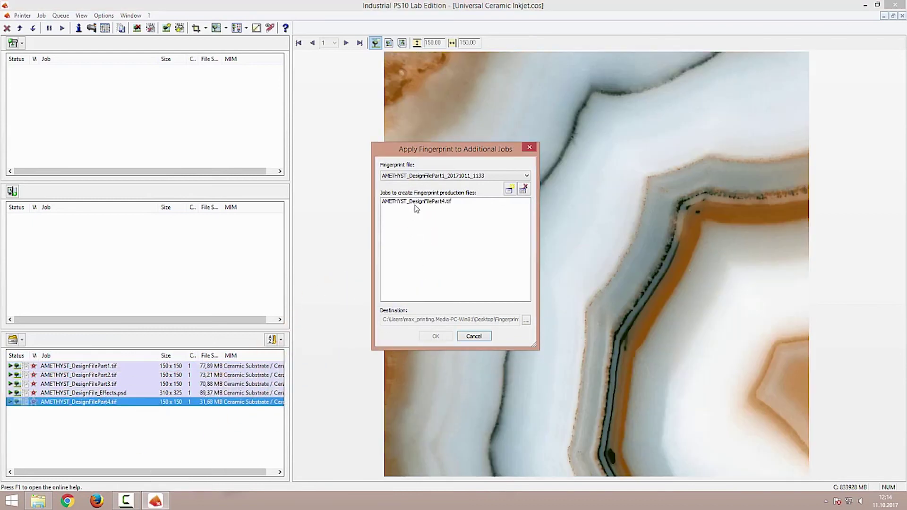
click(416, 209)
click(436, 337)
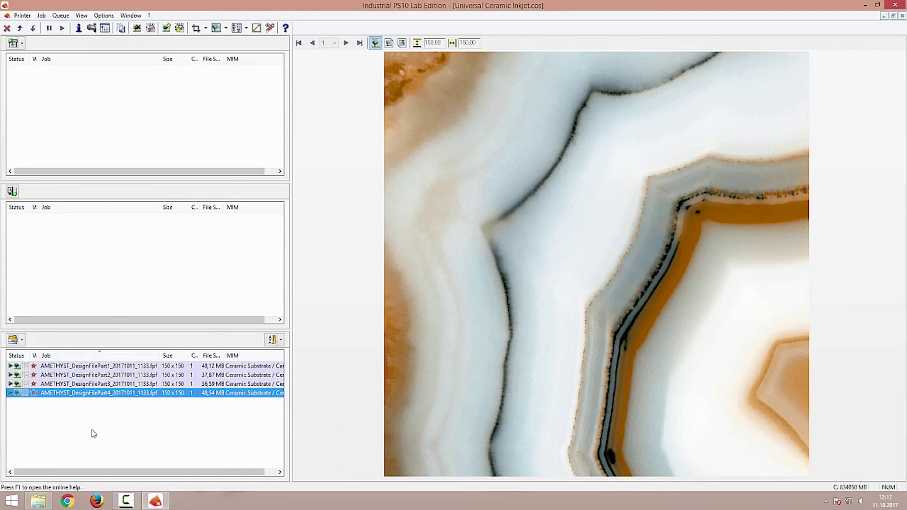
Step: Open the Part4 .fpf job's settings and view its embedded profile gamut in the Gamut Viewer
double_click(105, 395)
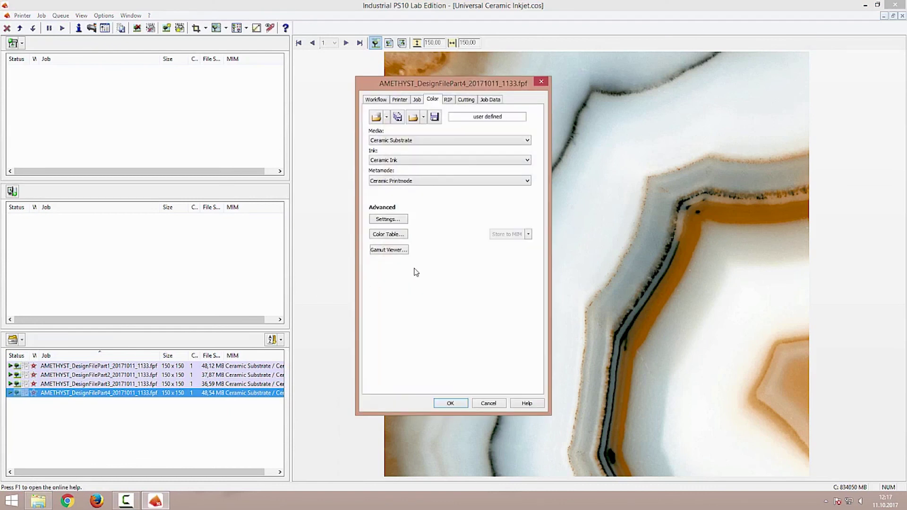
click(396, 251)
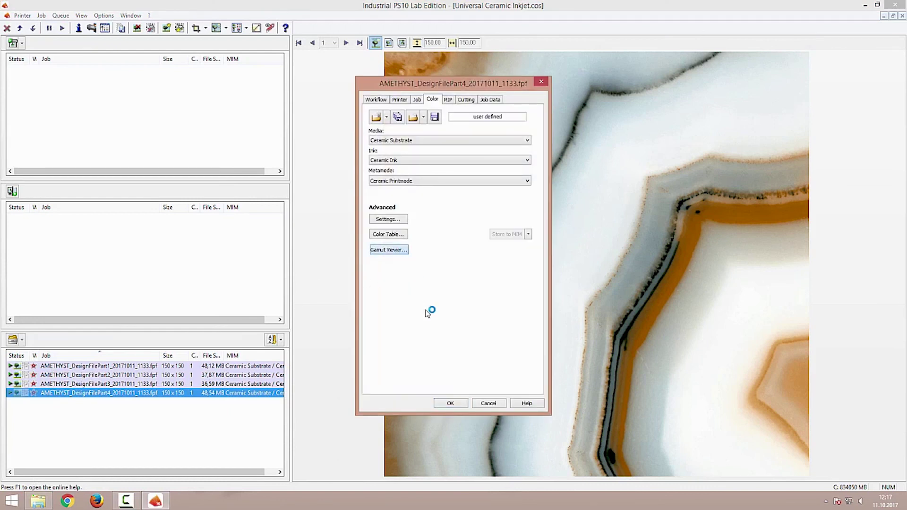